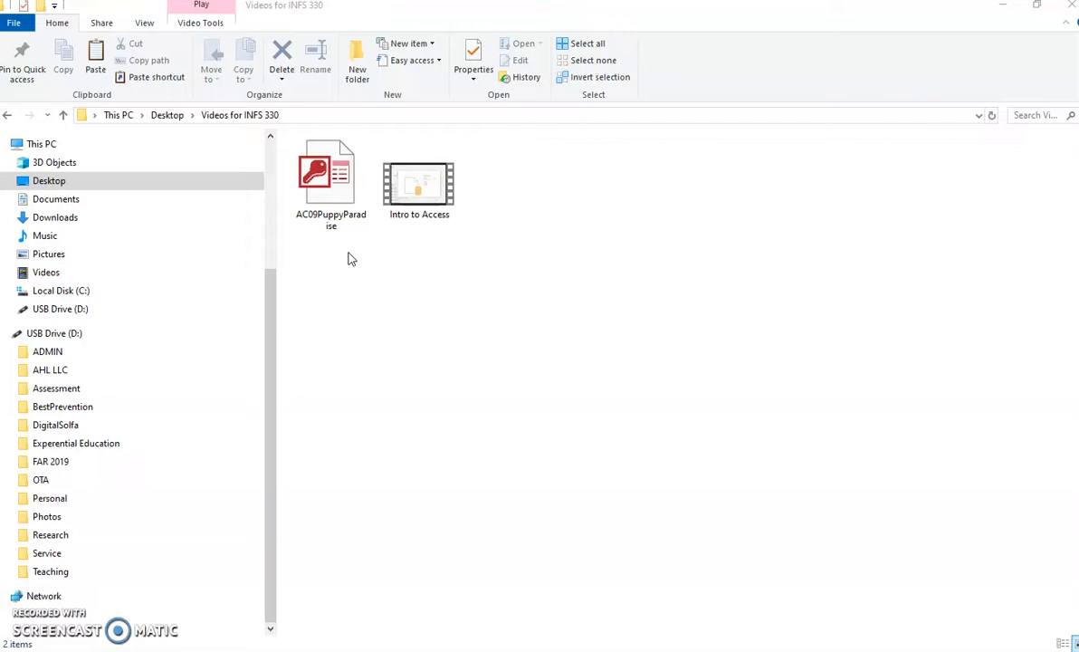
# Open the AC09PuppyParadise database from the Videos for INFS 330 folder.
pyautogui.click(322, 211)
pyautogui.click(391, 262)
pyautogui.click(403, 284)
pyautogui.doubleClick(331, 181)
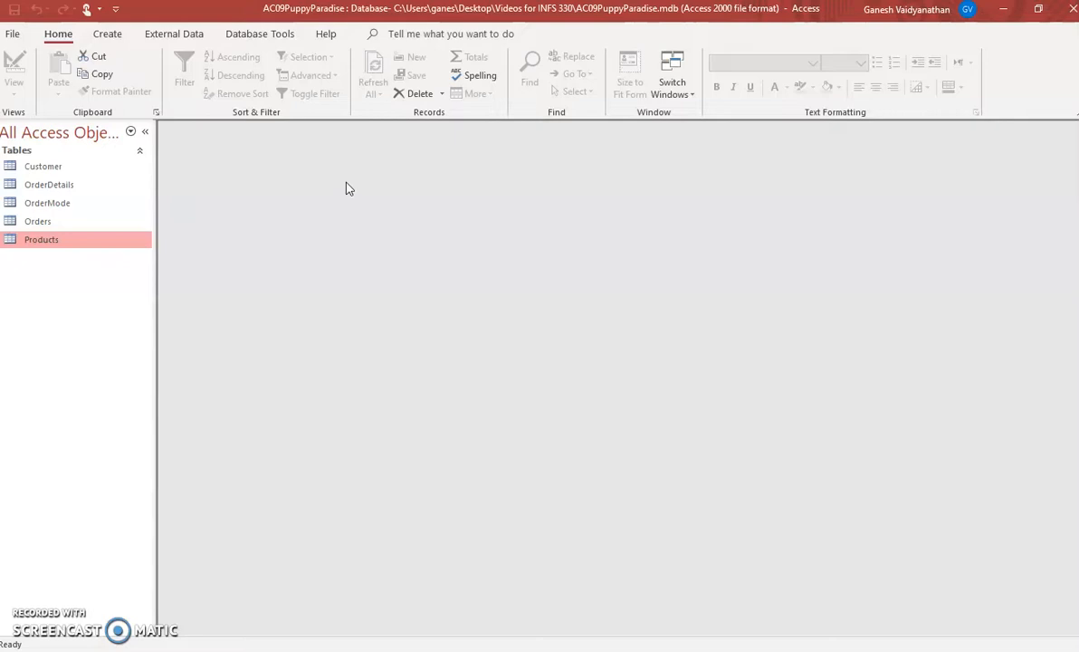
# Open the Products table to view its records.
pyautogui.moveTo(63, 200); pyautogui.dragTo(60, 186)
pyautogui.click(59, 186)
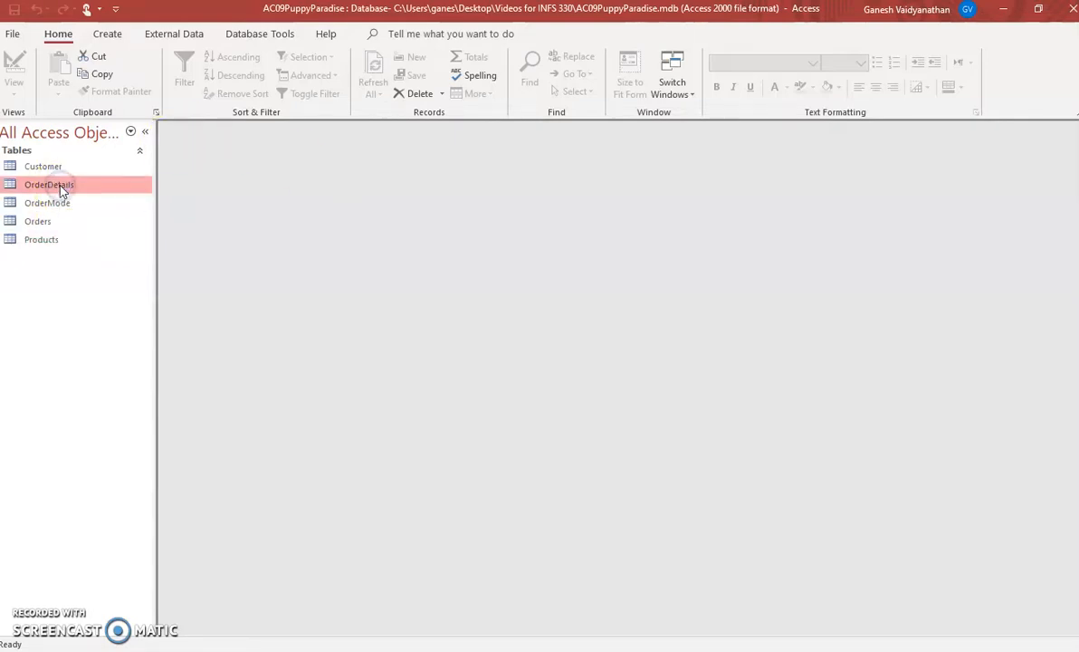
pyautogui.doubleClick(45, 239)
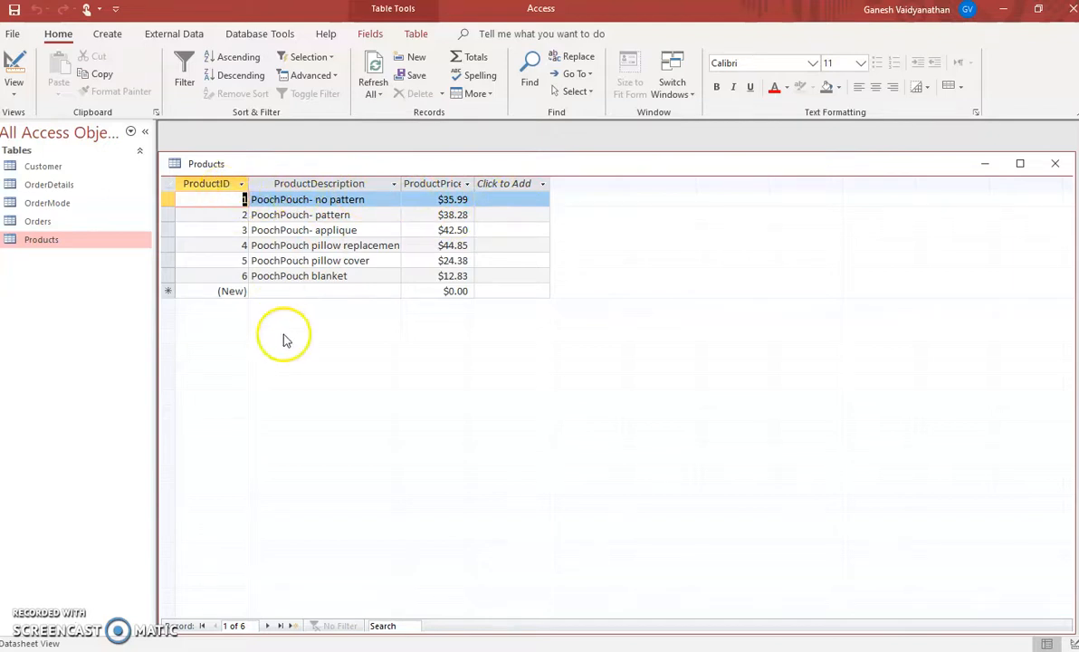
# Examine the field names, data types and primary key of the Products table in Design view, and return to Datasheet view.
pyautogui.click(14, 65)
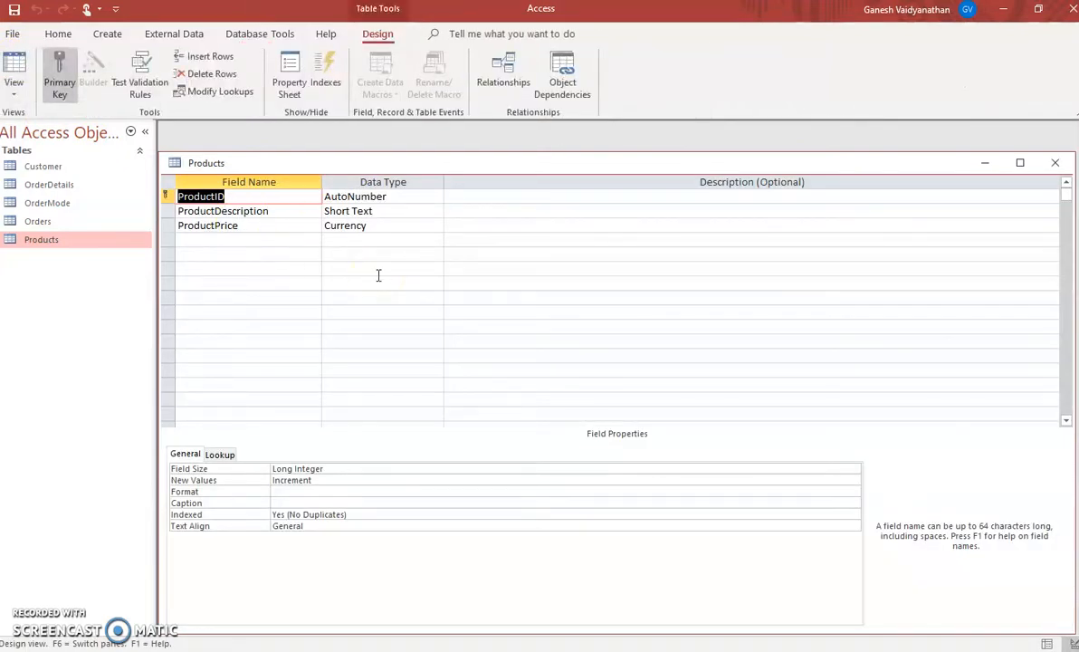
pyautogui.click(315, 265)
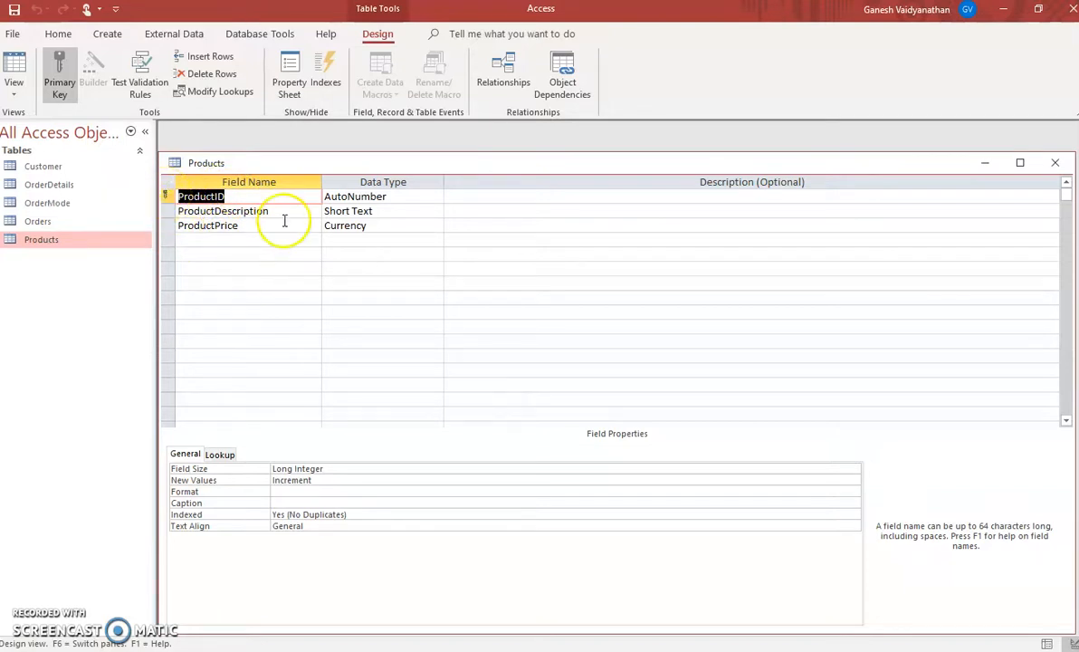
pyautogui.click(328, 196)
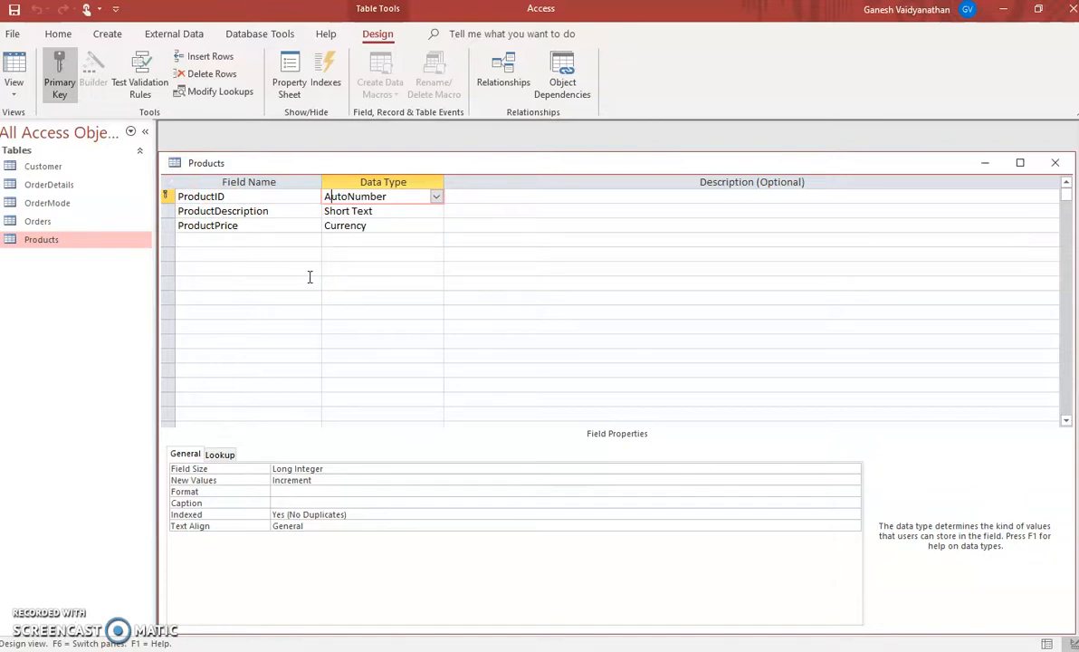
pyautogui.click(232, 196)
pyautogui.click(406, 240)
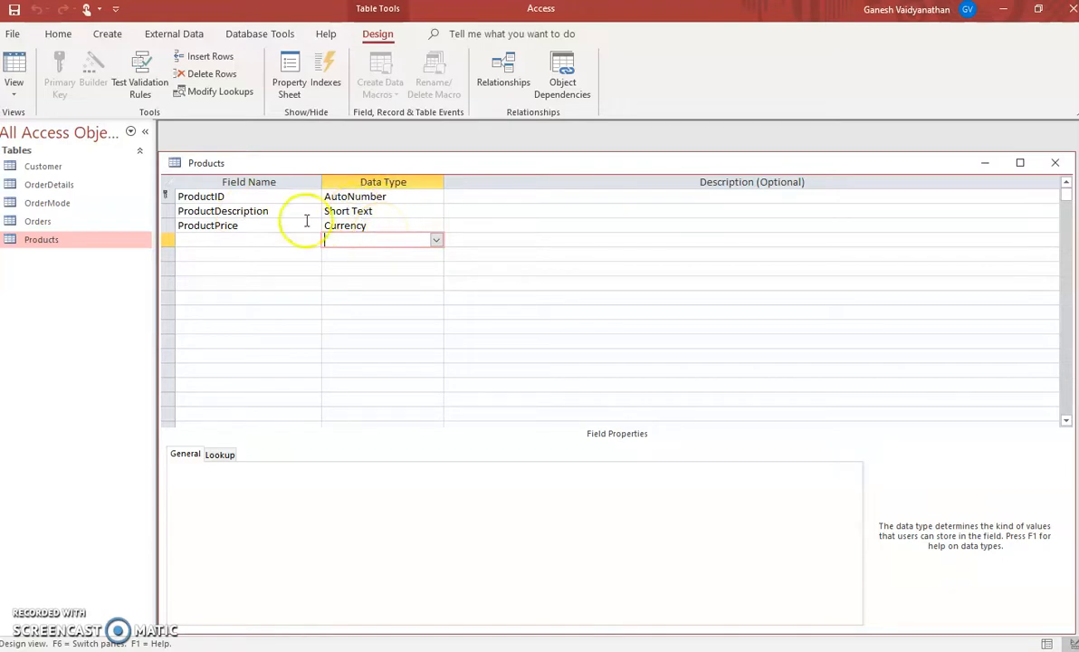
pyautogui.click(13, 63)
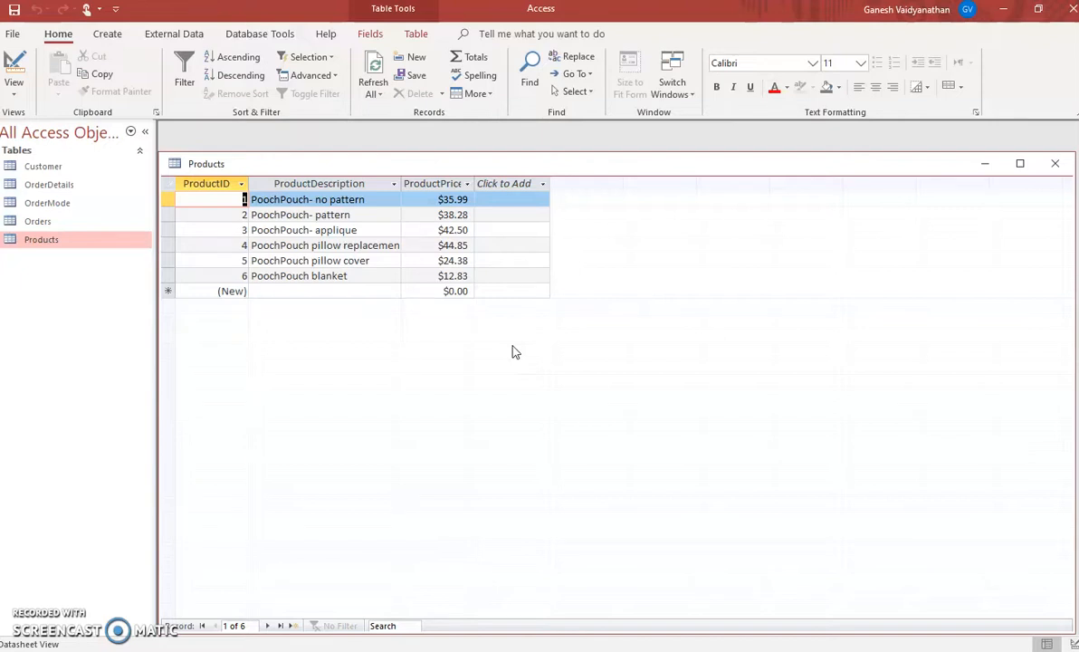
# Open the Customer table and compare its records with its field definitions by alternating between Datasheet view and Design view.
pyautogui.doubleClick(42, 167)
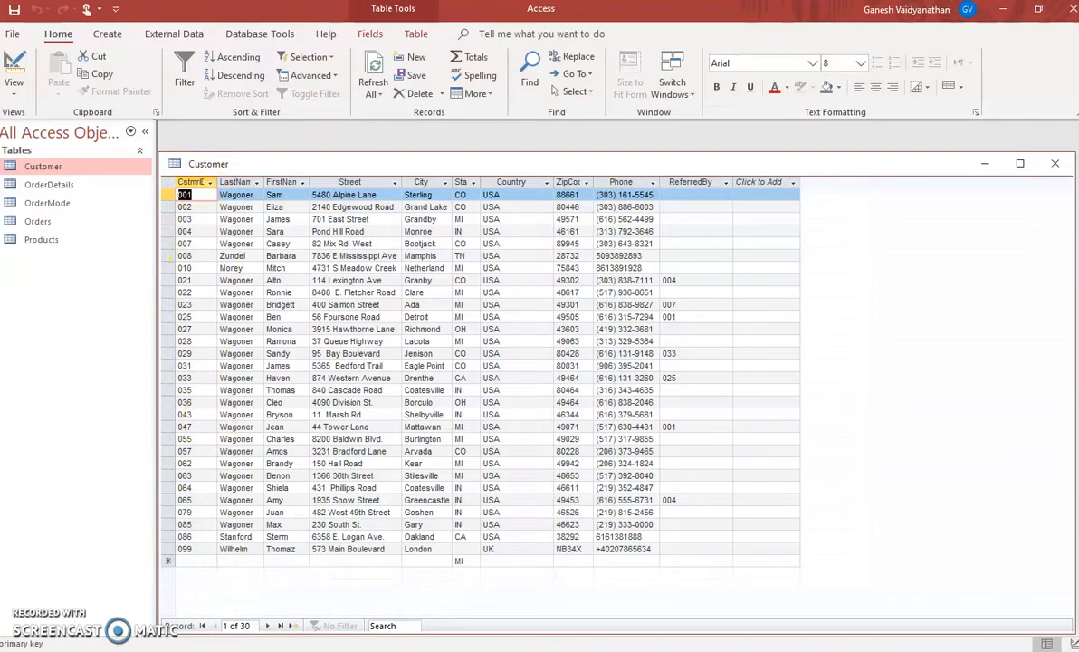
pyautogui.click(12, 71)
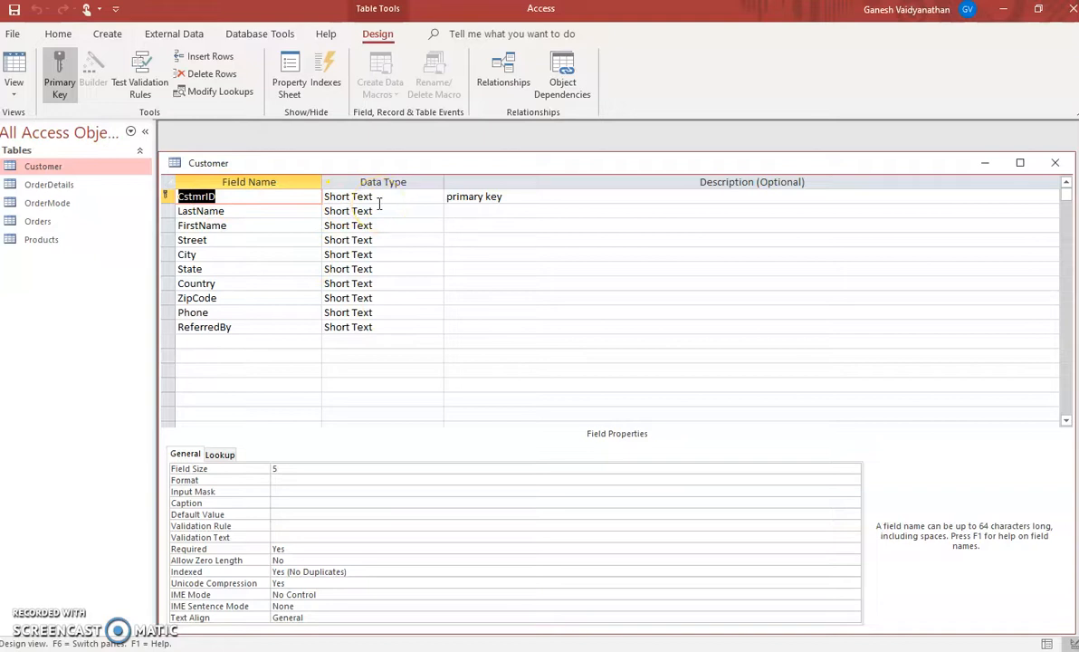
pyautogui.click(13, 68)
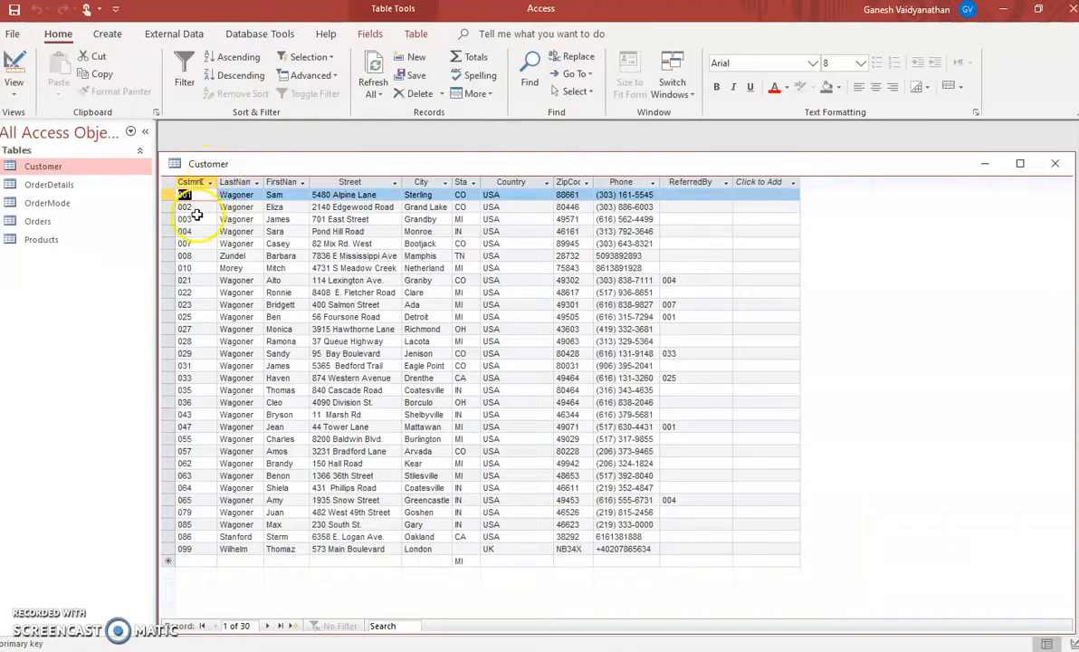
pyautogui.click(17, 65)
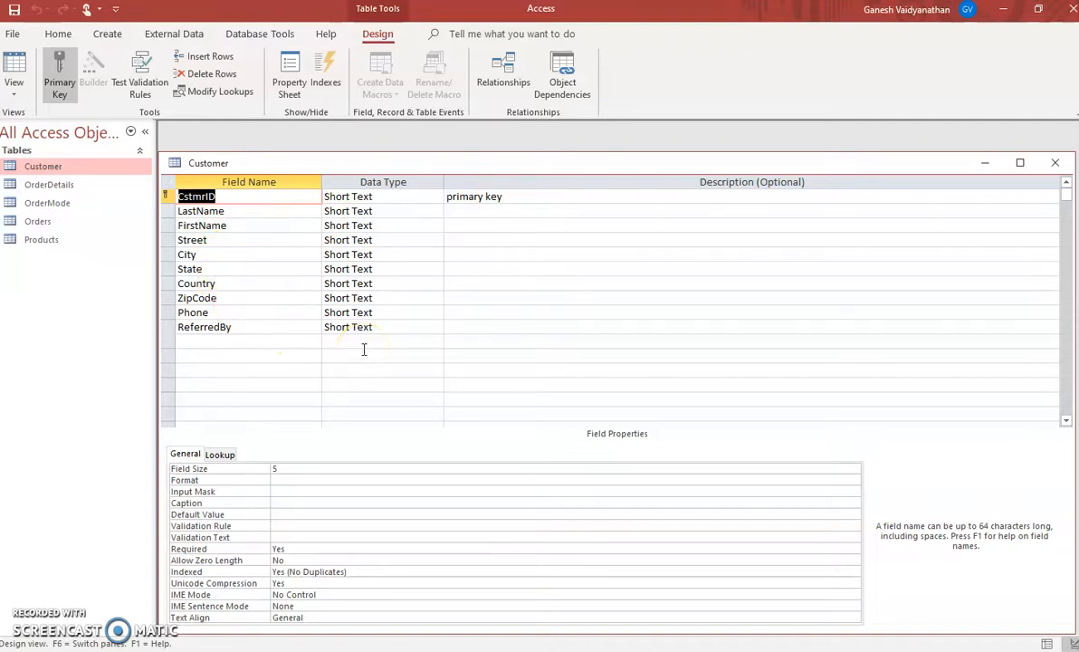
pyautogui.click(16, 76)
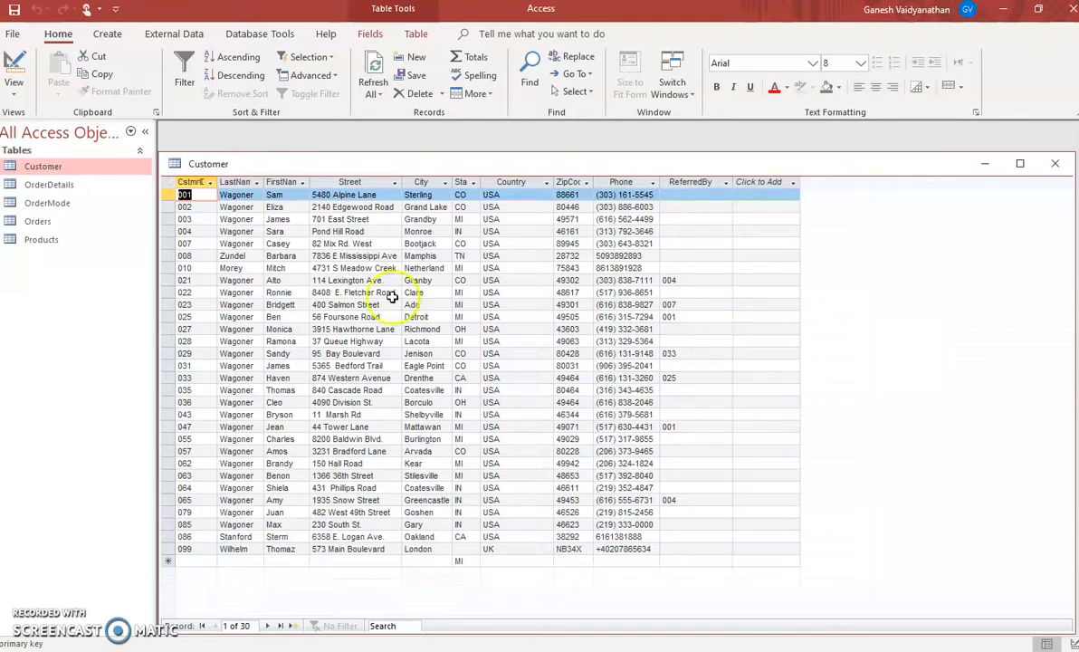
# Open the OrderDetails table, examine its key fields and data types in Design view, and return to Datasheet view.
pyautogui.doubleClick(53, 184)
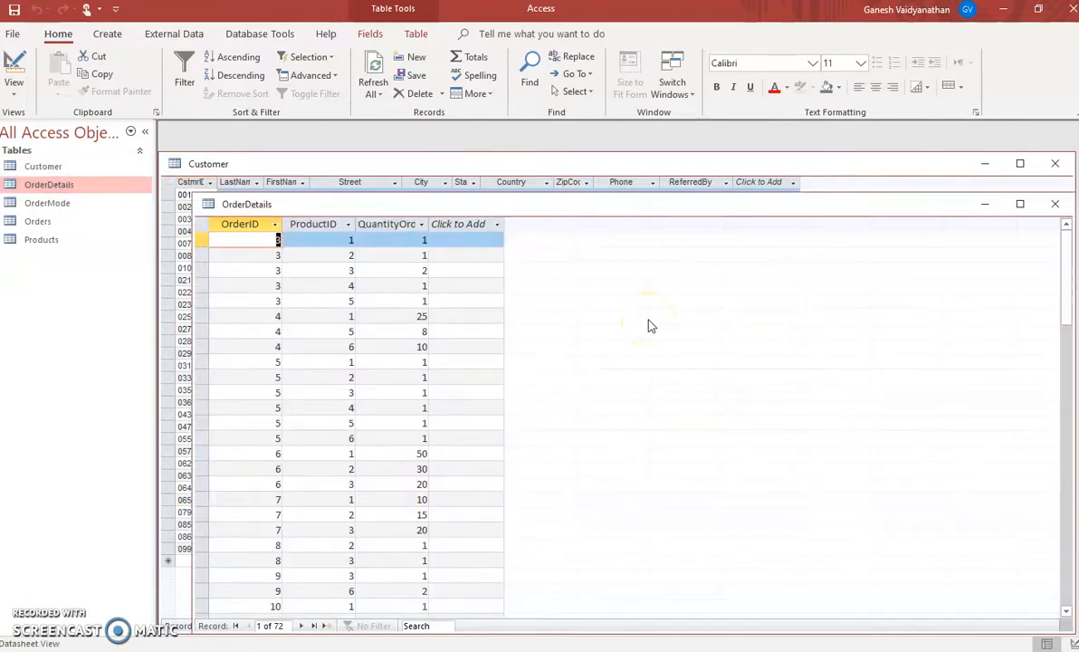
pyautogui.click(17, 68)
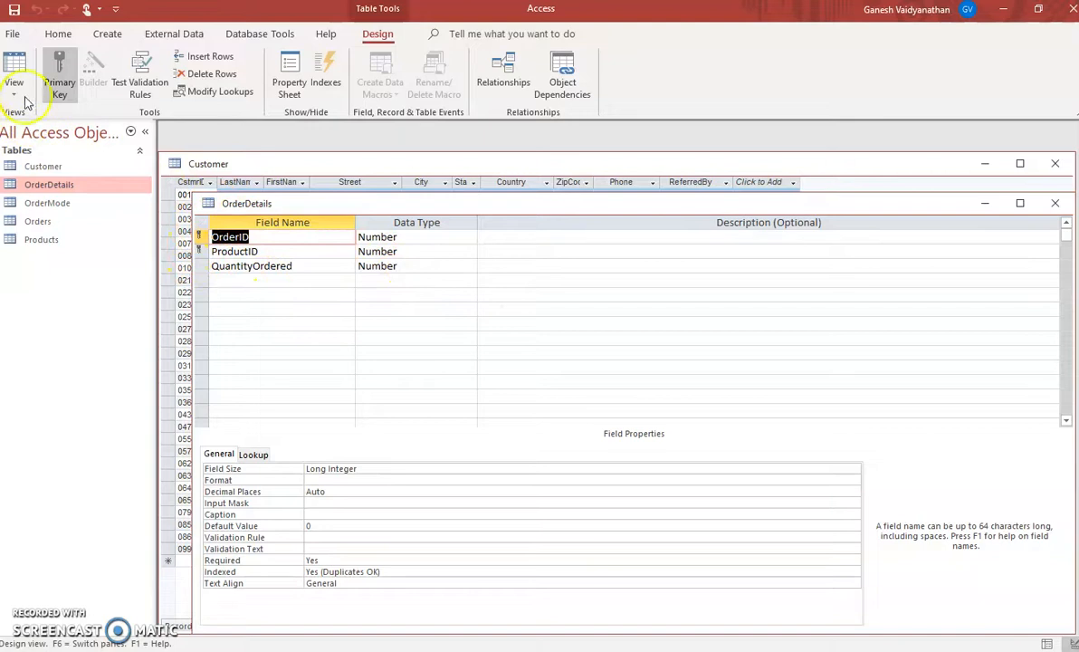
pyautogui.click(14, 63)
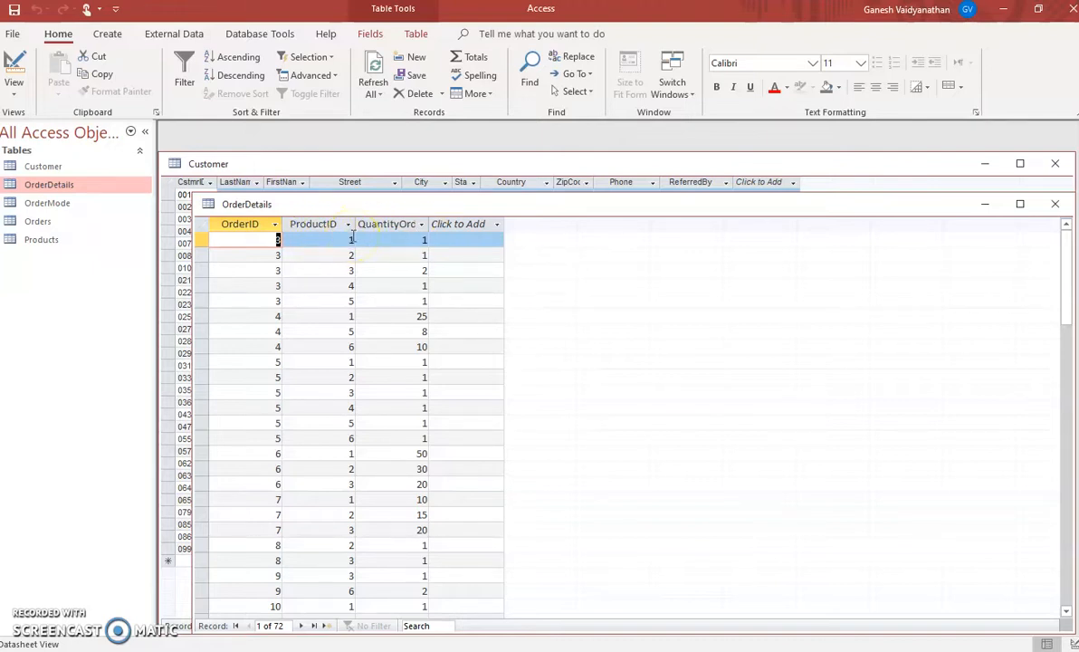
# Bring the Products table to the front and return to OrderDetails to compare their ProductID values.
pyautogui.click(41, 239)
pyautogui.doubleClick(43, 239)
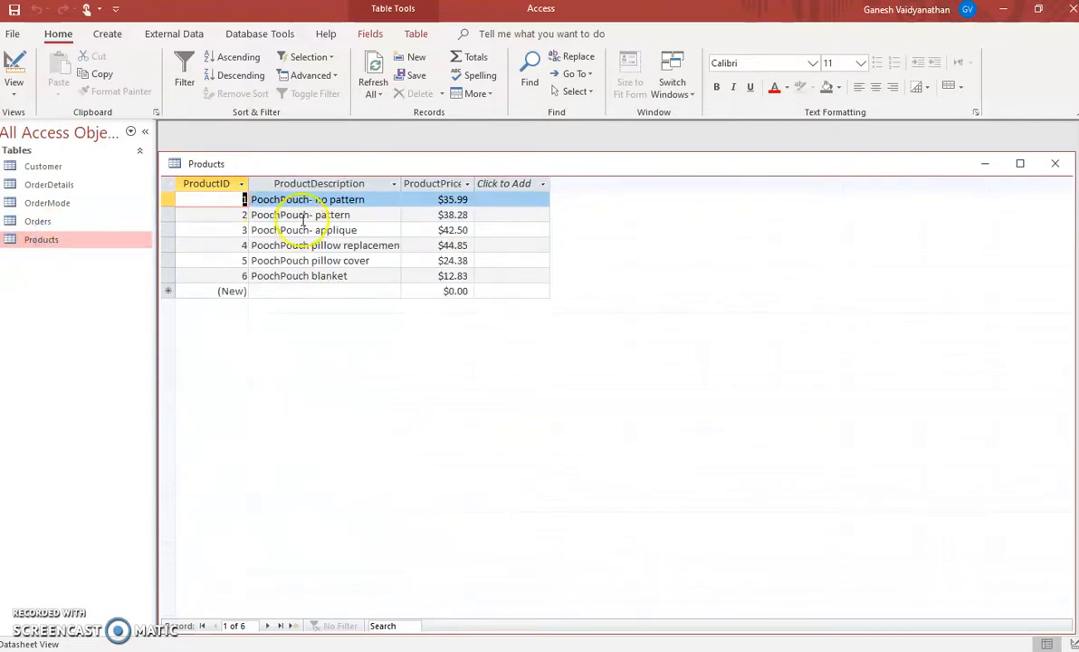
pyautogui.click(48, 184)
pyautogui.doubleClick(47, 185)
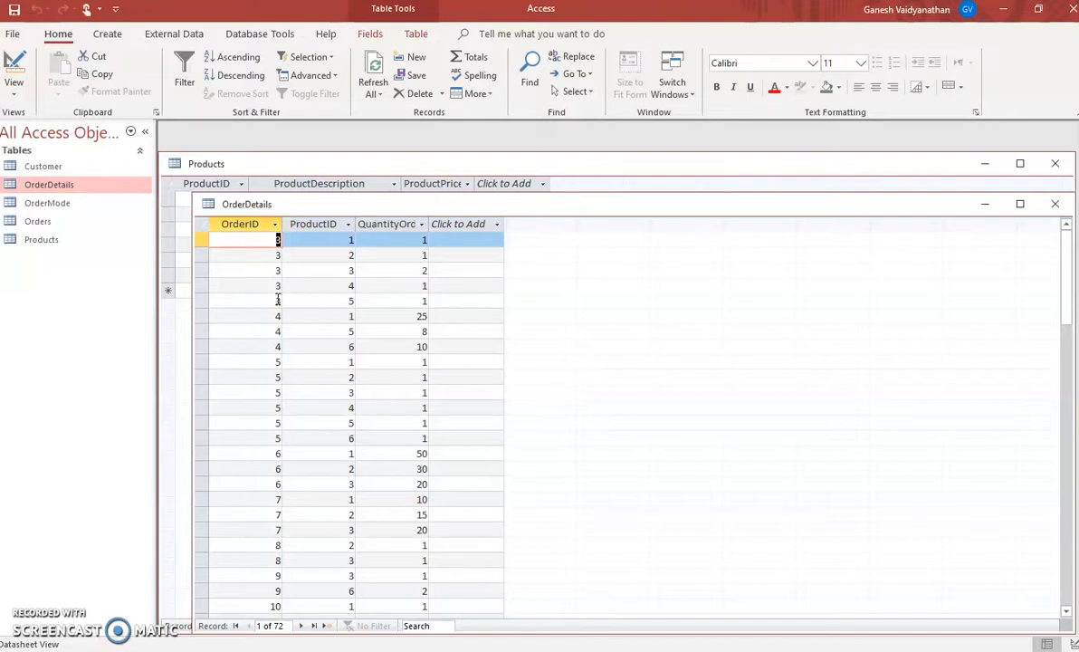
# Open the OrderMode and Orders tables to review their fields and records.
pyautogui.doubleClick(56, 204)
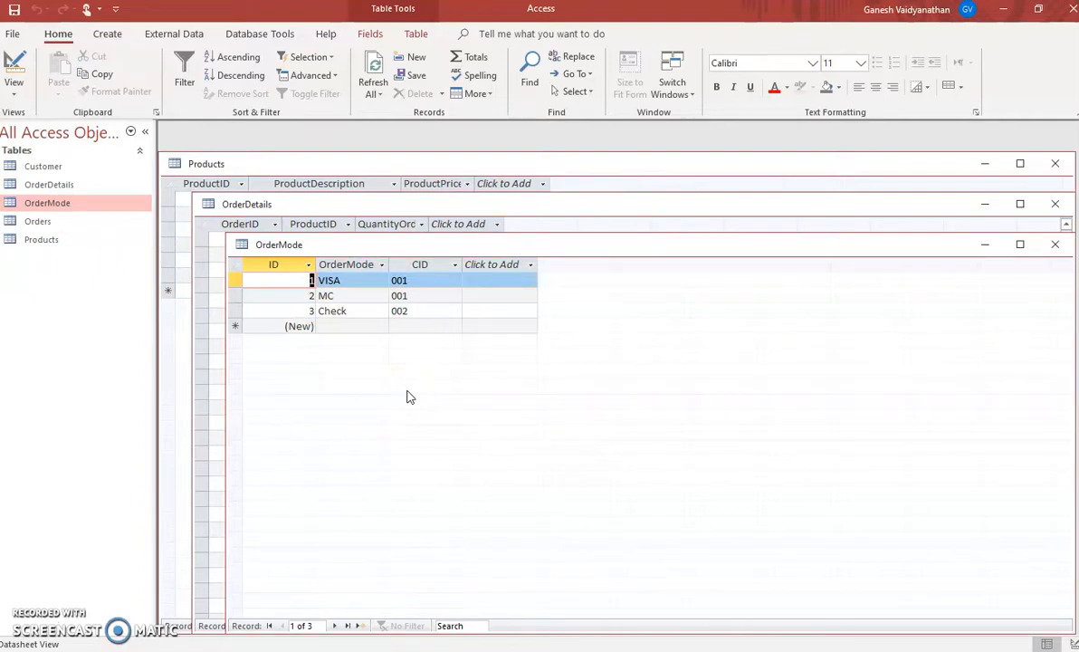
pyautogui.click(497, 414)
pyautogui.doubleClick(38, 221)
pyautogui.click(646, 389)
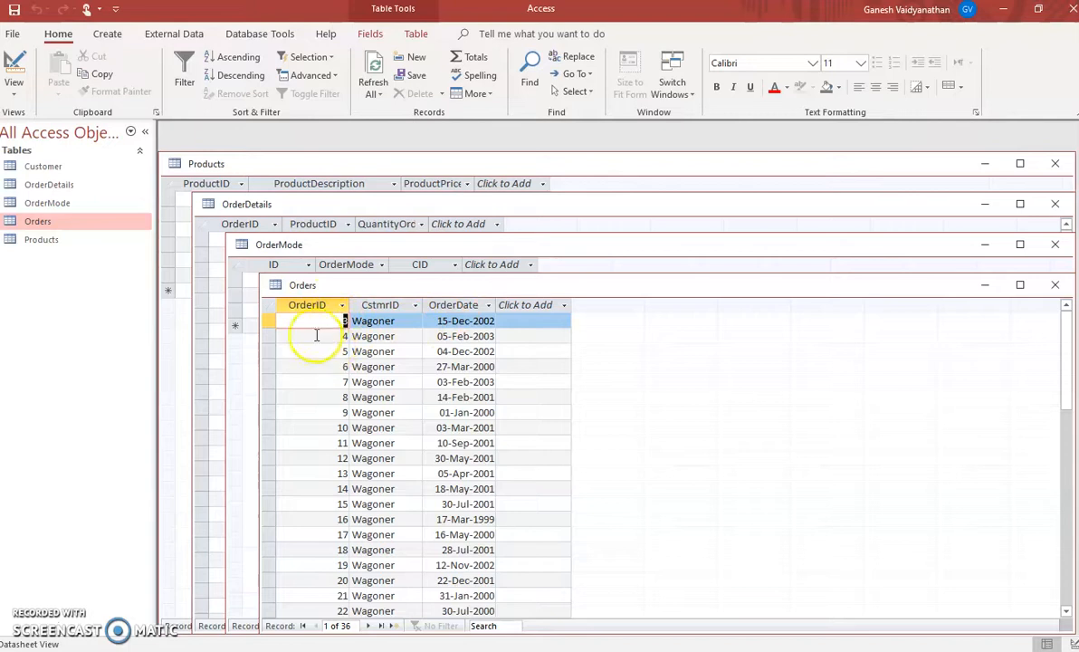
pyautogui.click(347, 320)
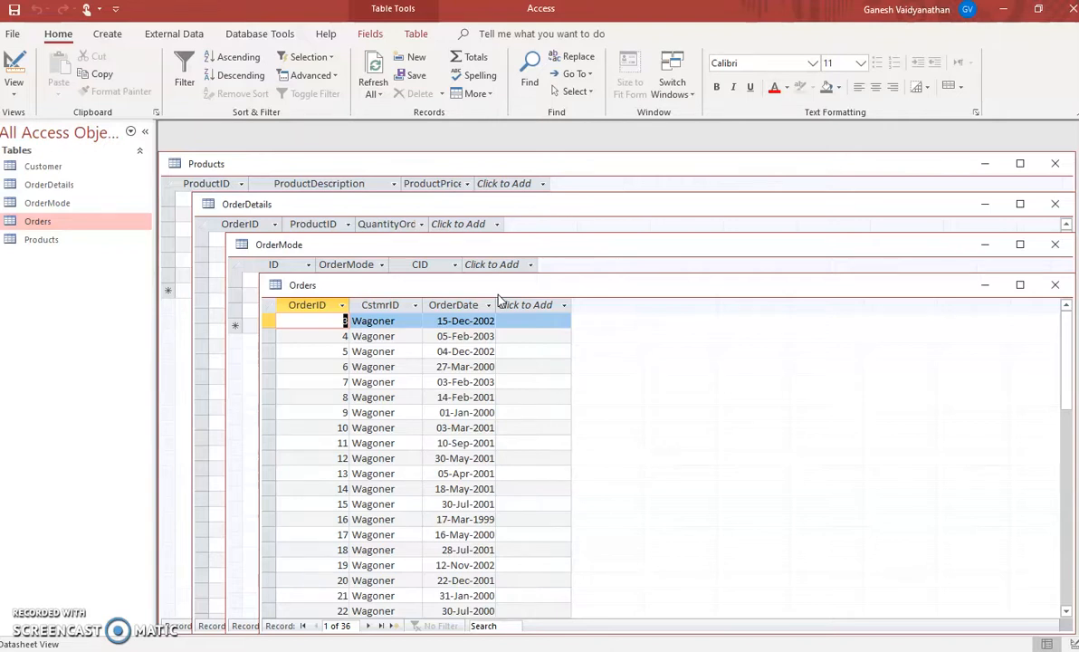
# Close all the open table windows.
pyautogui.click(1055, 163)
pyautogui.click(1055, 163)
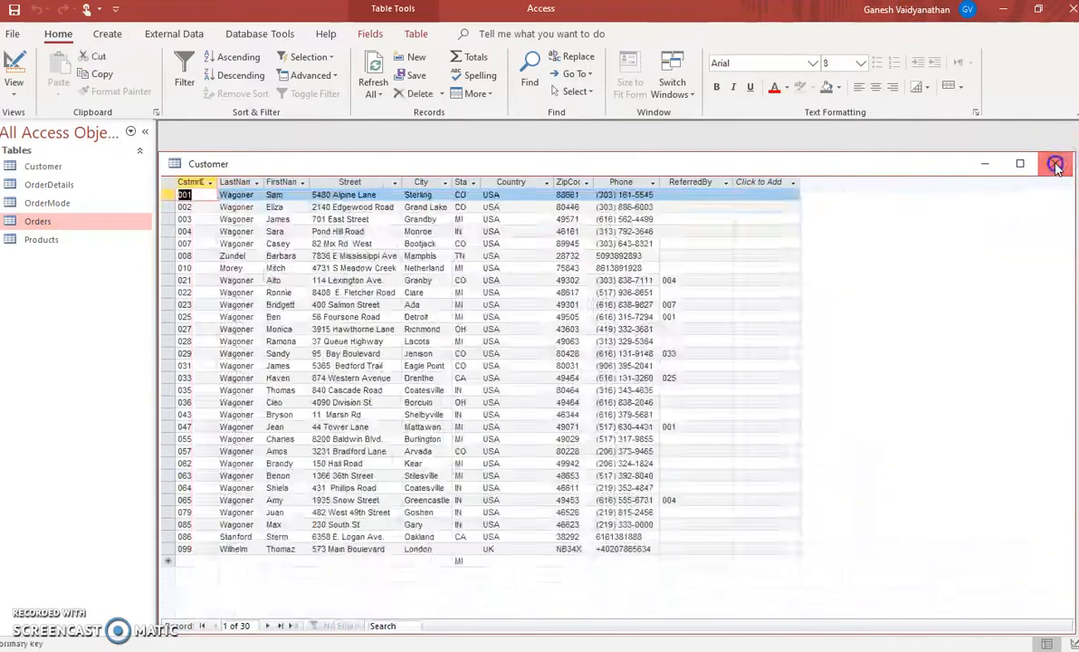
pyautogui.click(1054, 204)
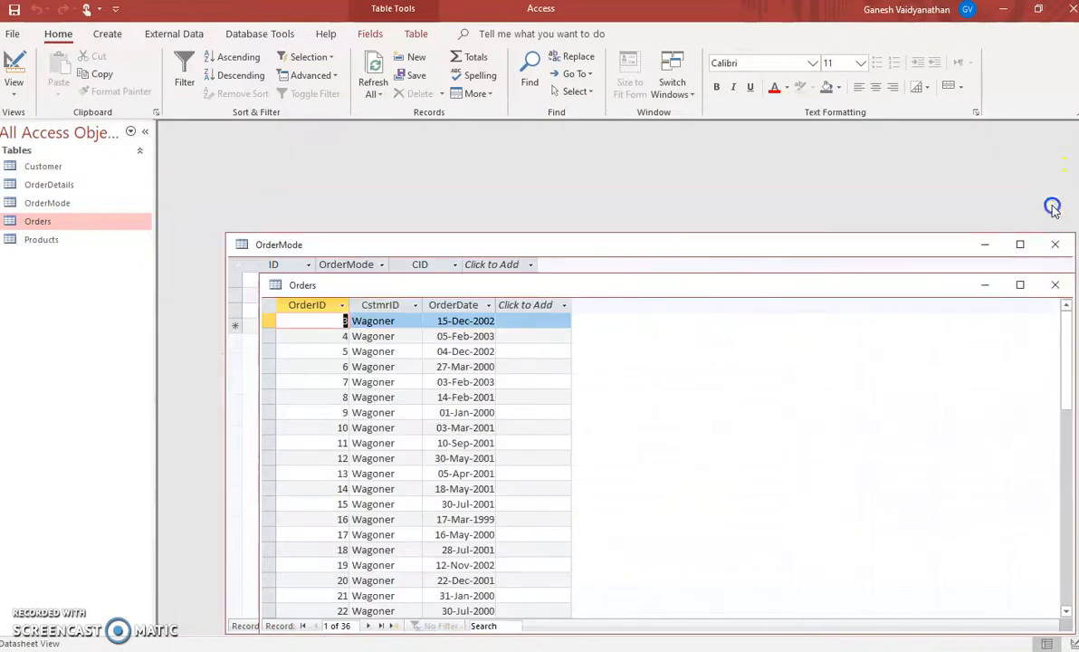
pyautogui.click(1055, 246)
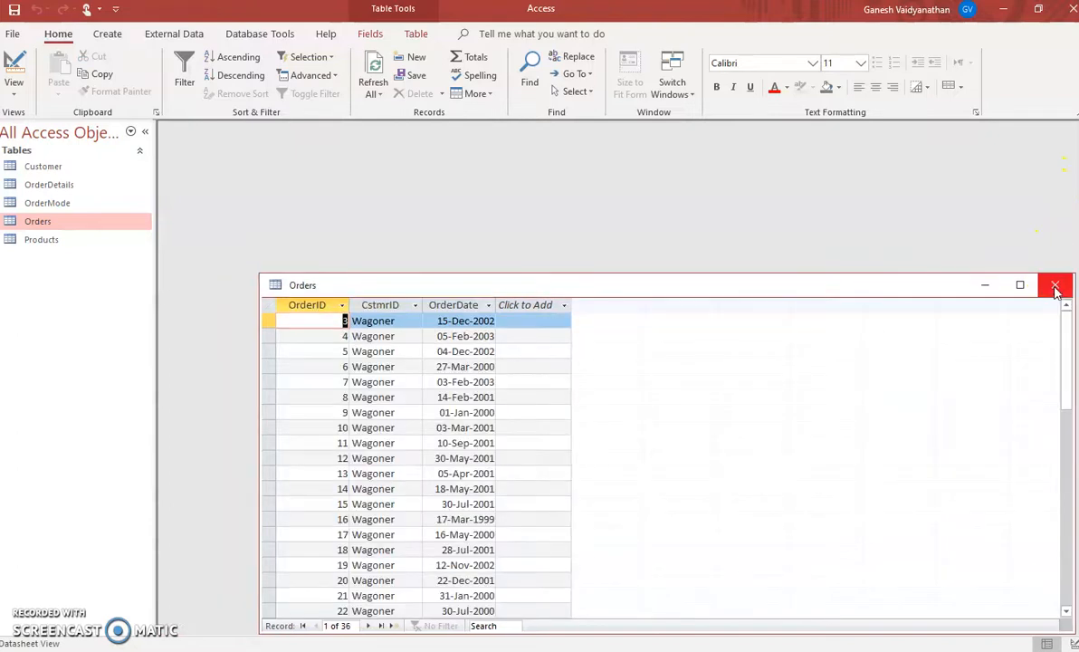
pyautogui.click(1055, 287)
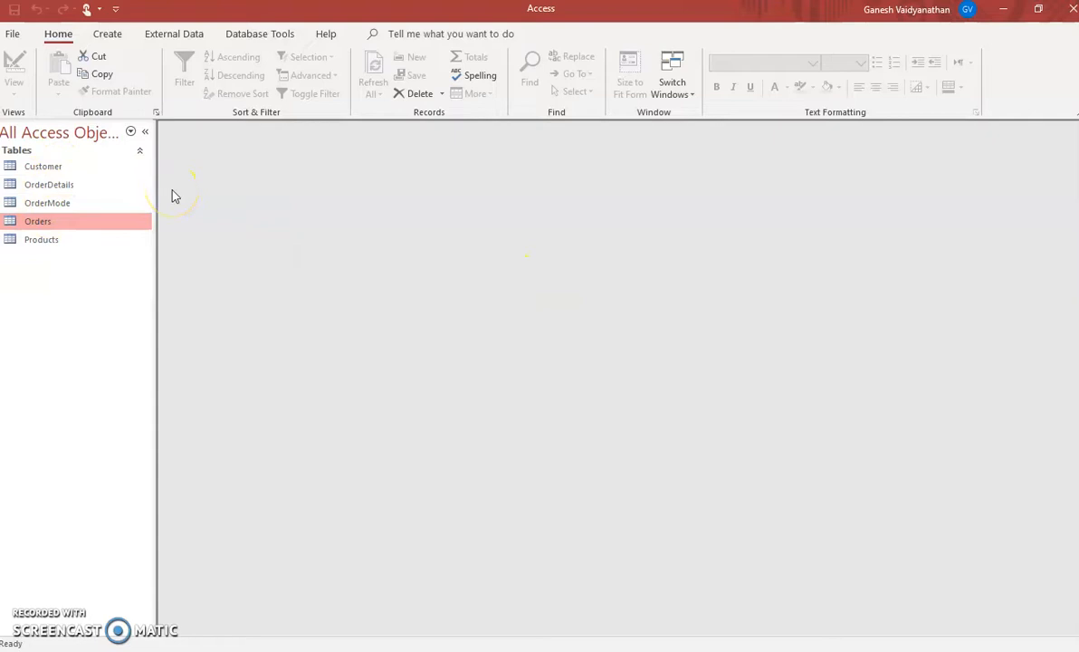
# Reopen the OrderDetails table for a brief look, close it, and select the Orders table in the object list.
pyautogui.click(59, 189)
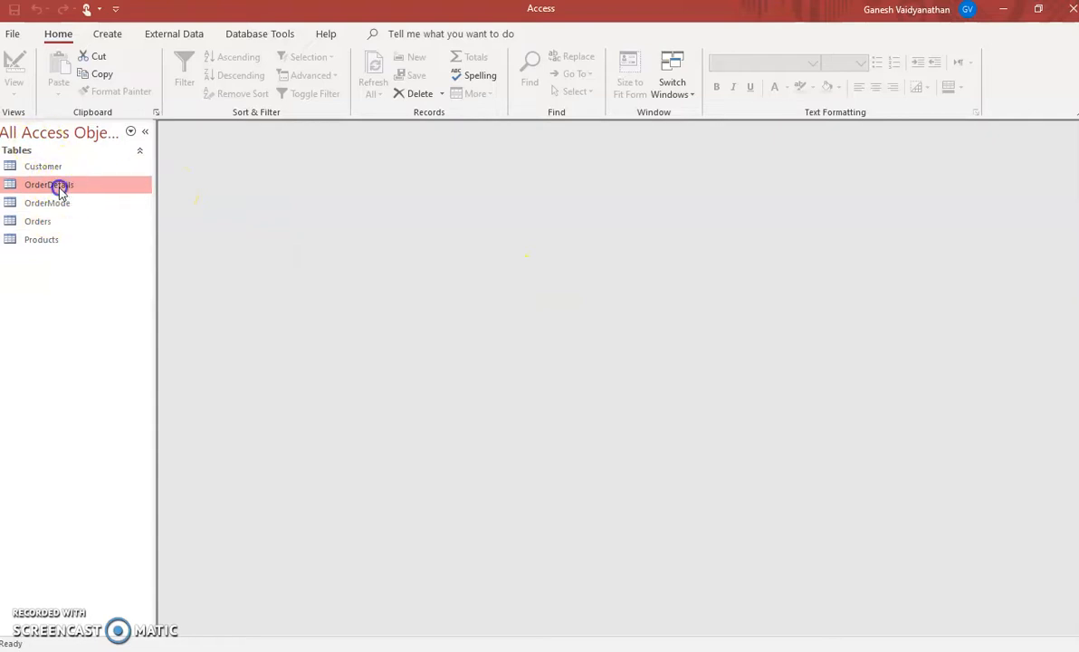
pyautogui.doubleClick(59, 189)
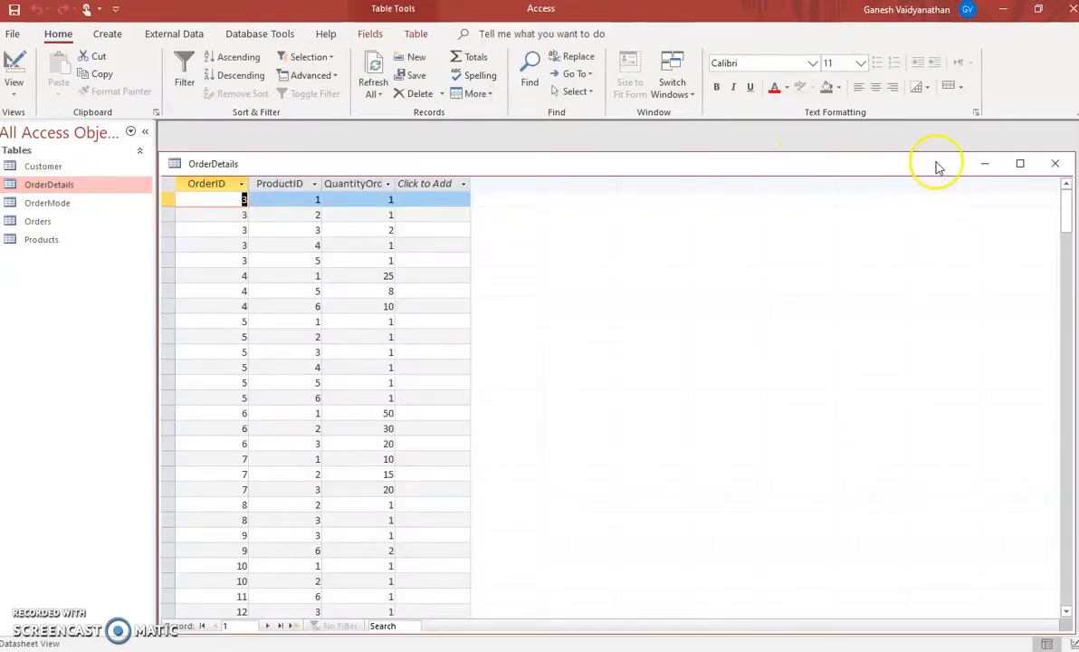
pyautogui.click(1054, 164)
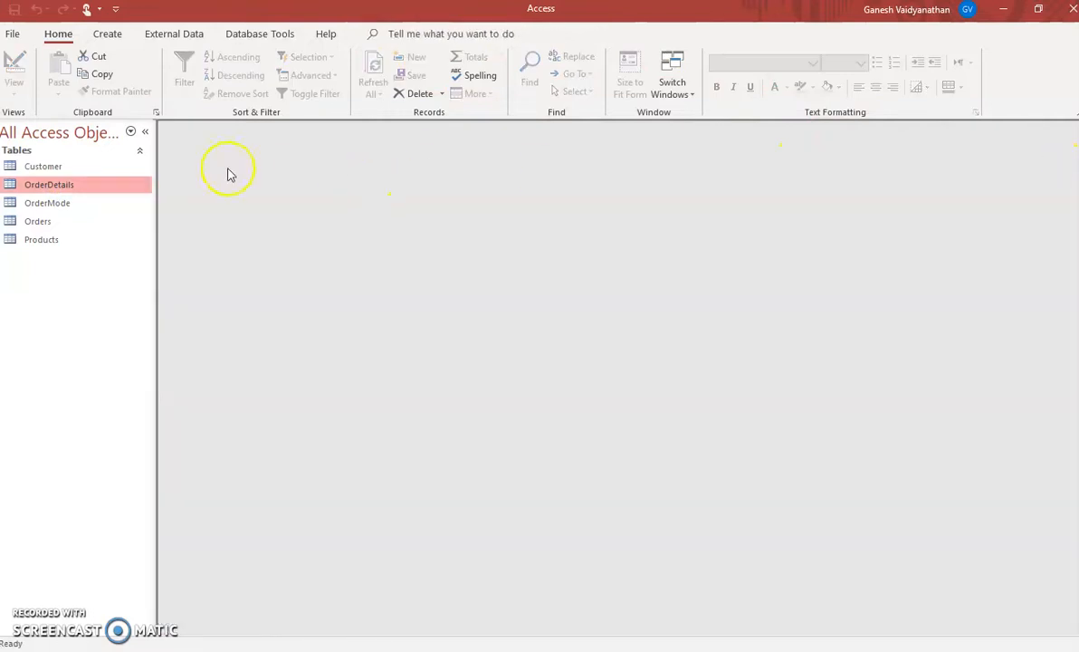
pyautogui.click(63, 205)
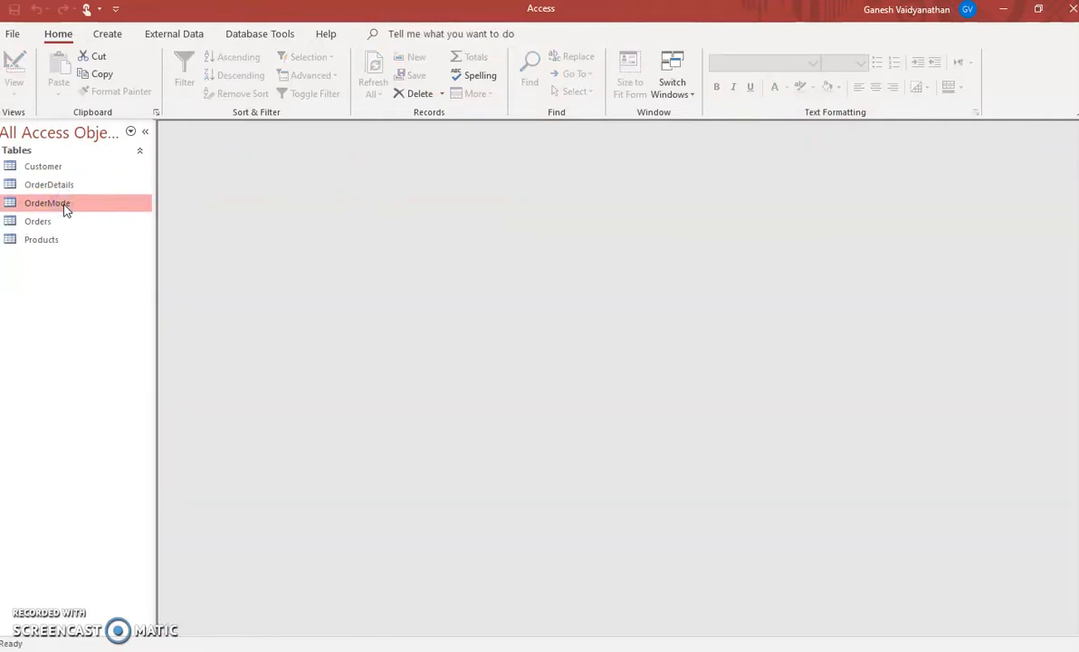
pyautogui.click(42, 225)
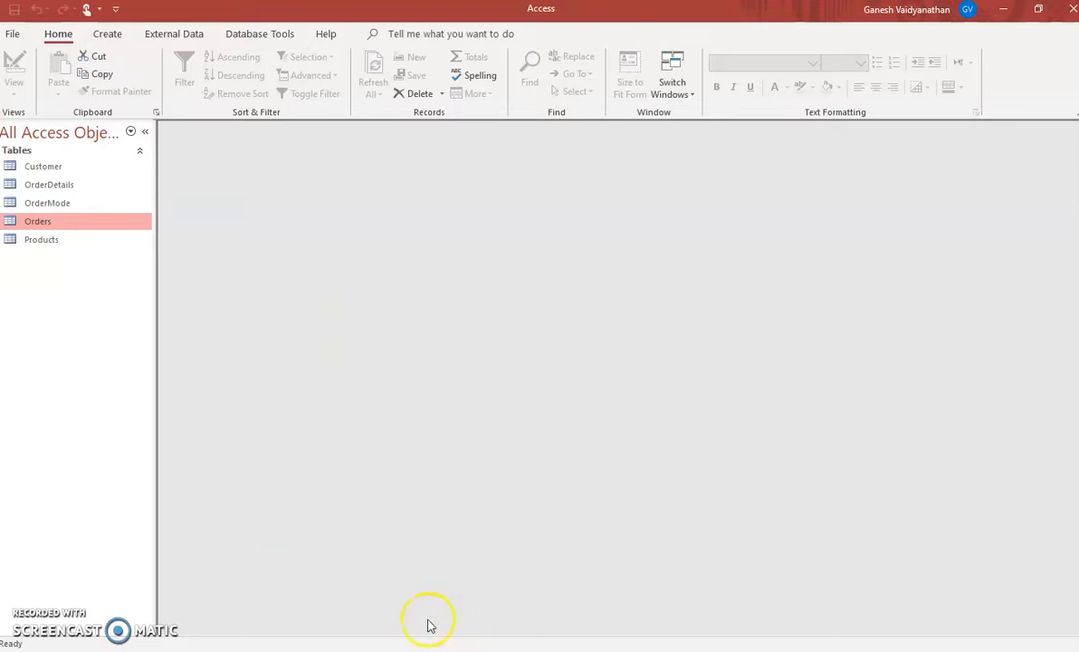
# Switch to the PowerPoint presentation and add a new slide with the Title Slide layout after slide 1.
pyautogui.click(430, 650)
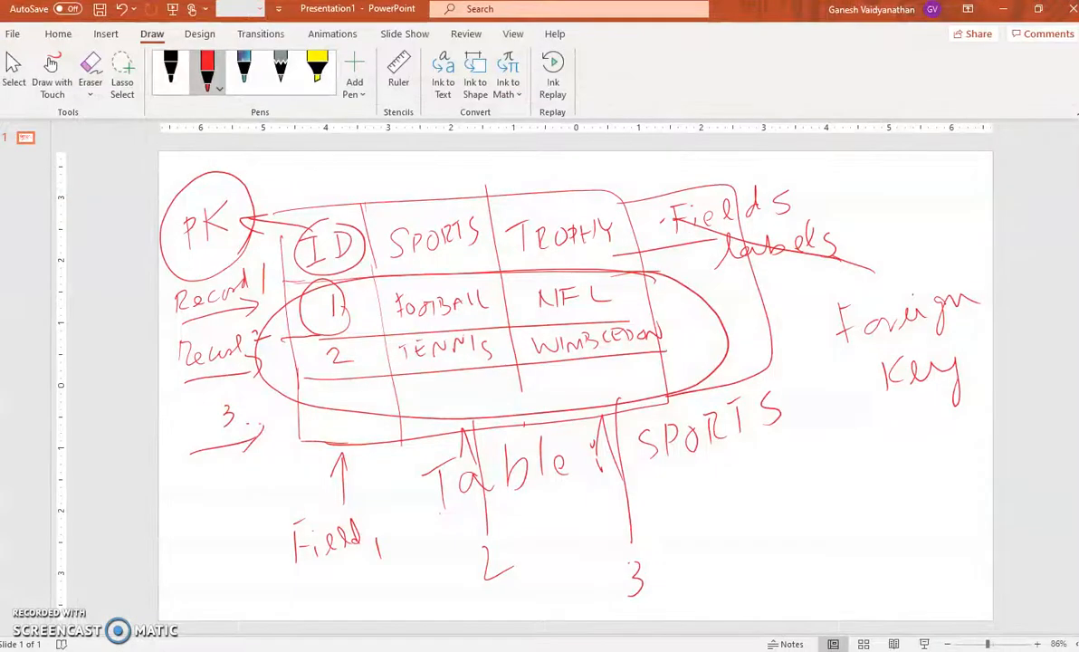
pyautogui.click(61, 33)
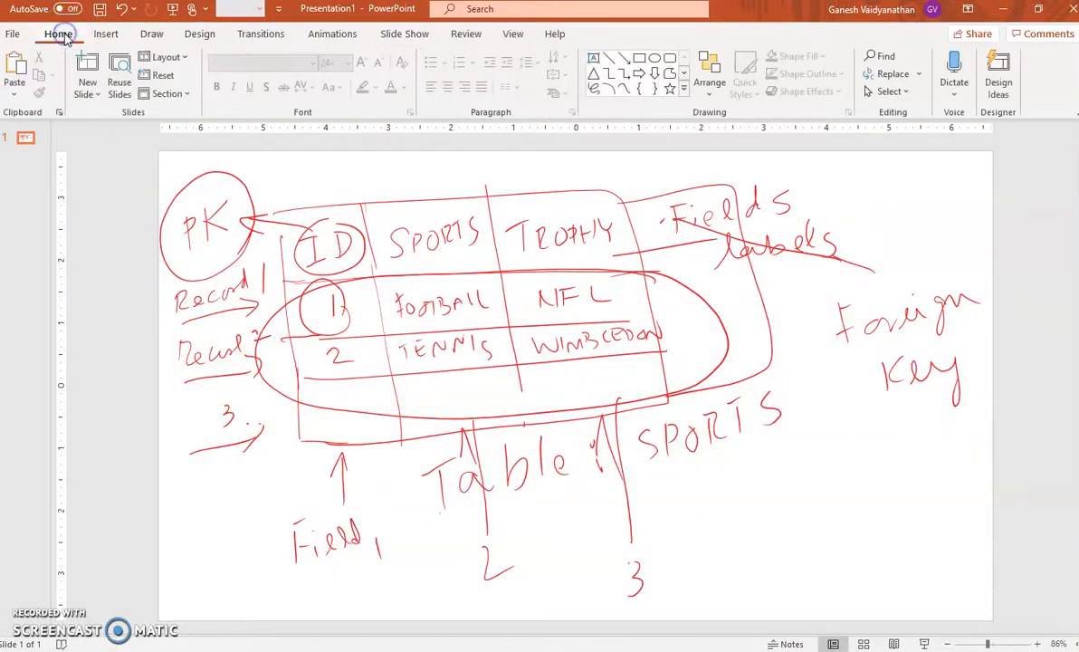
pyautogui.click(90, 95)
pyautogui.click(116, 136)
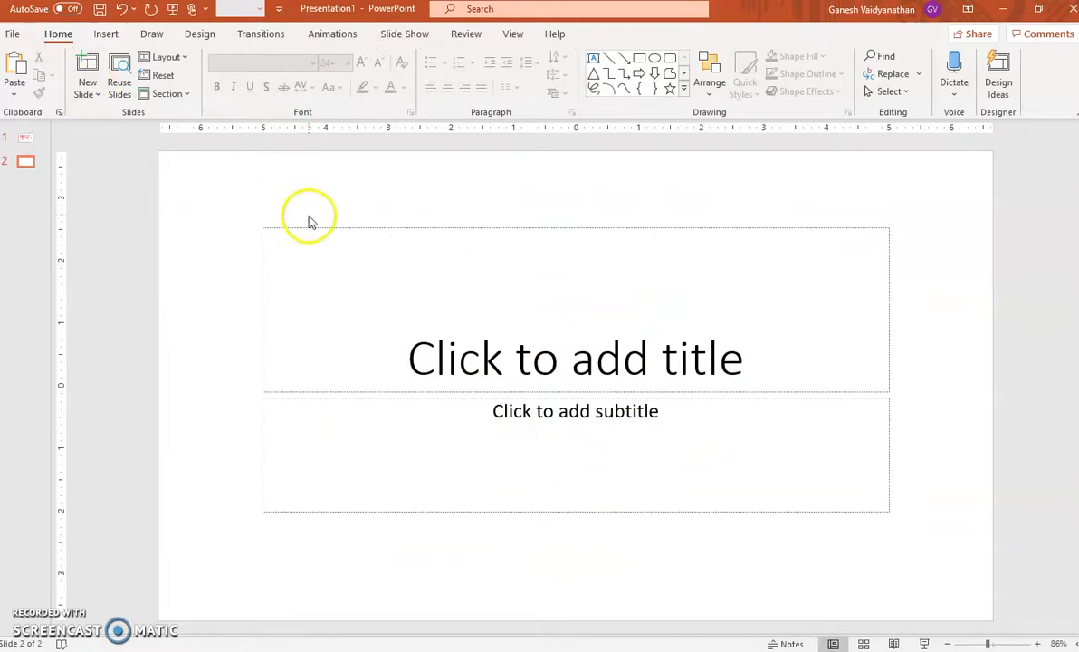
# Select the title placeholder on slide 2.
pyautogui.click(376, 267)
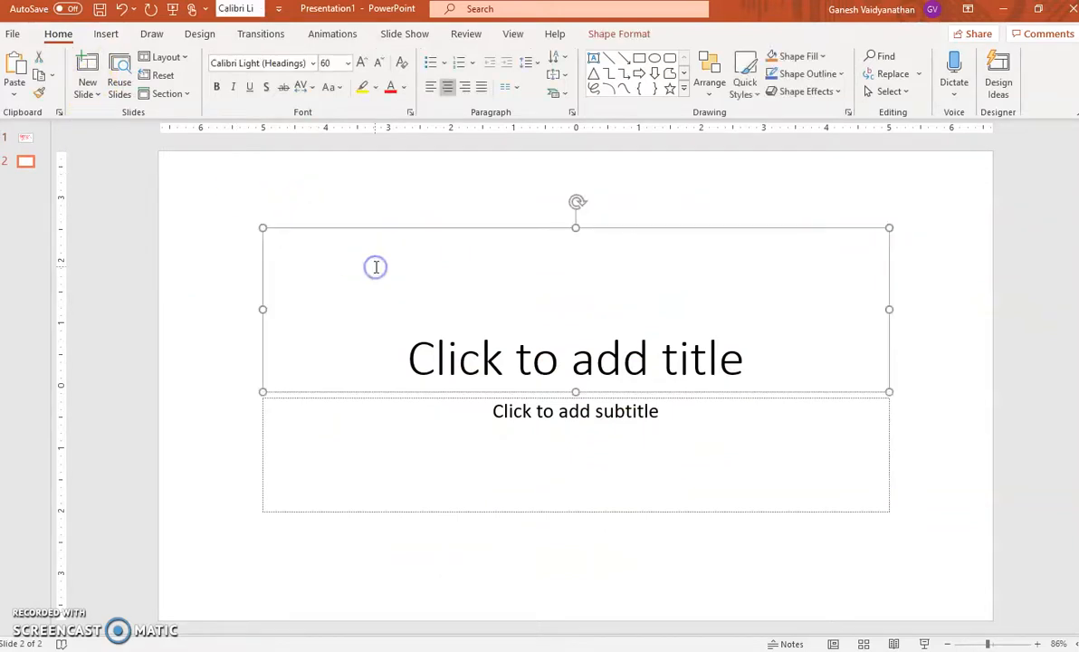